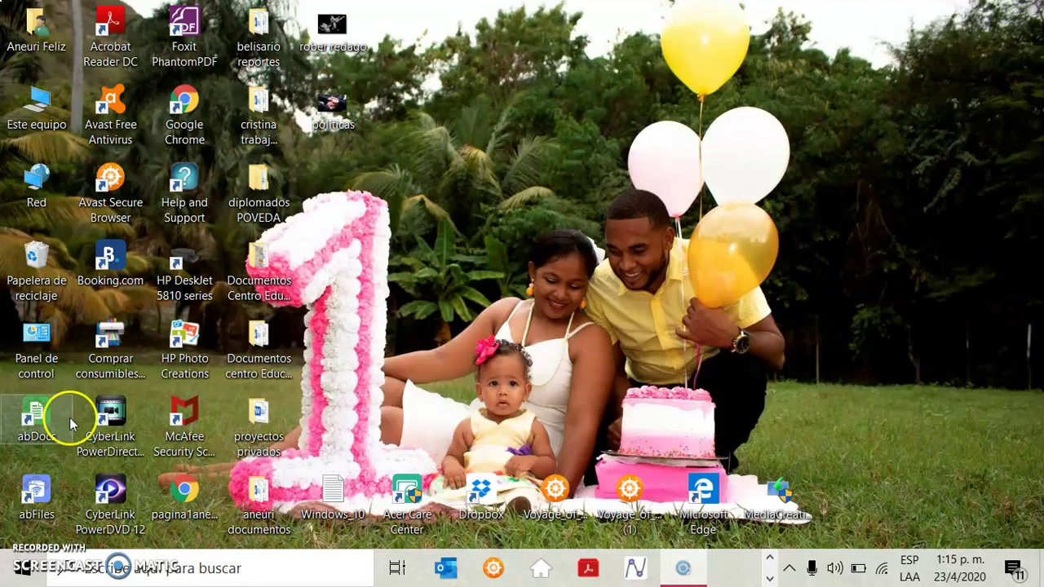
Open Google Chrome in a maximized window and go to google.com.do.
double_click(198, 98)
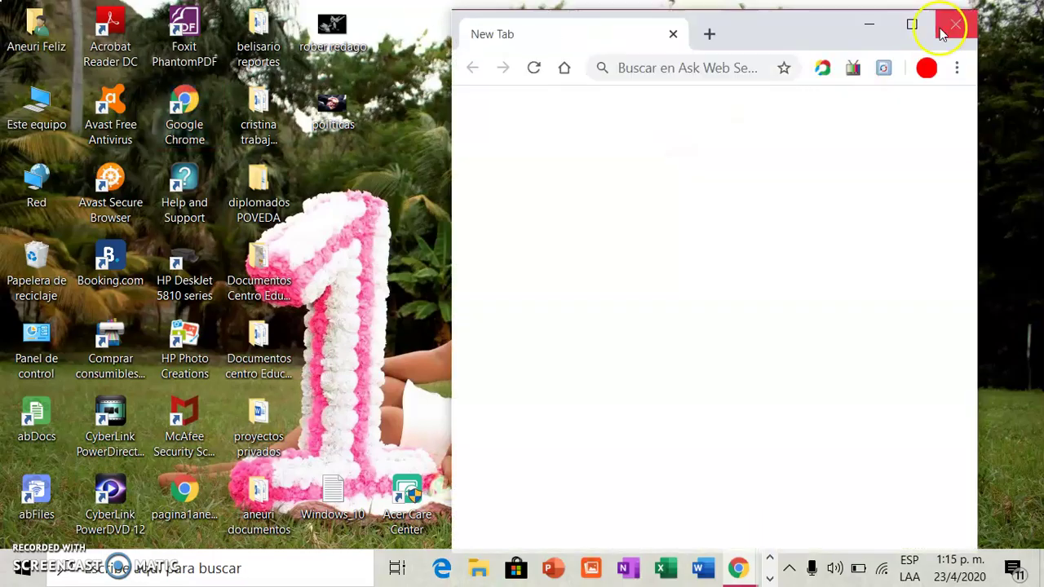
left_click(907, 25)
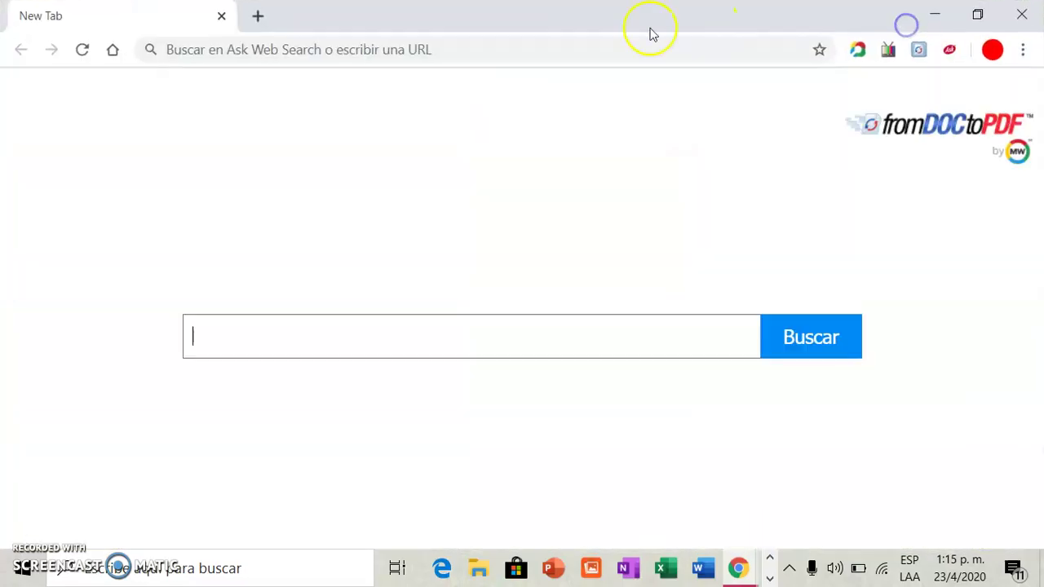
left_click(508, 48)
type("goo")
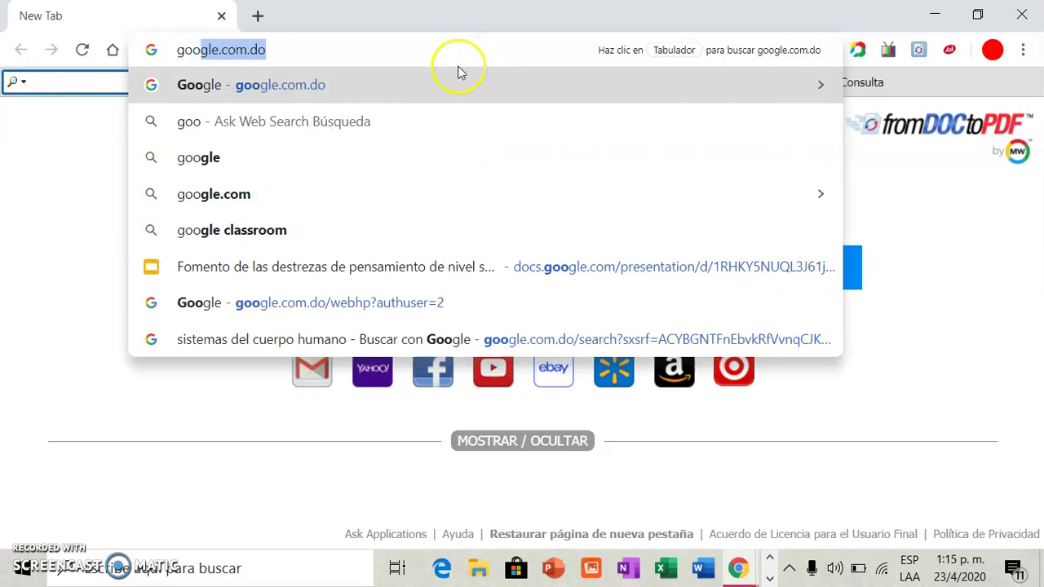
left_click(433, 85)
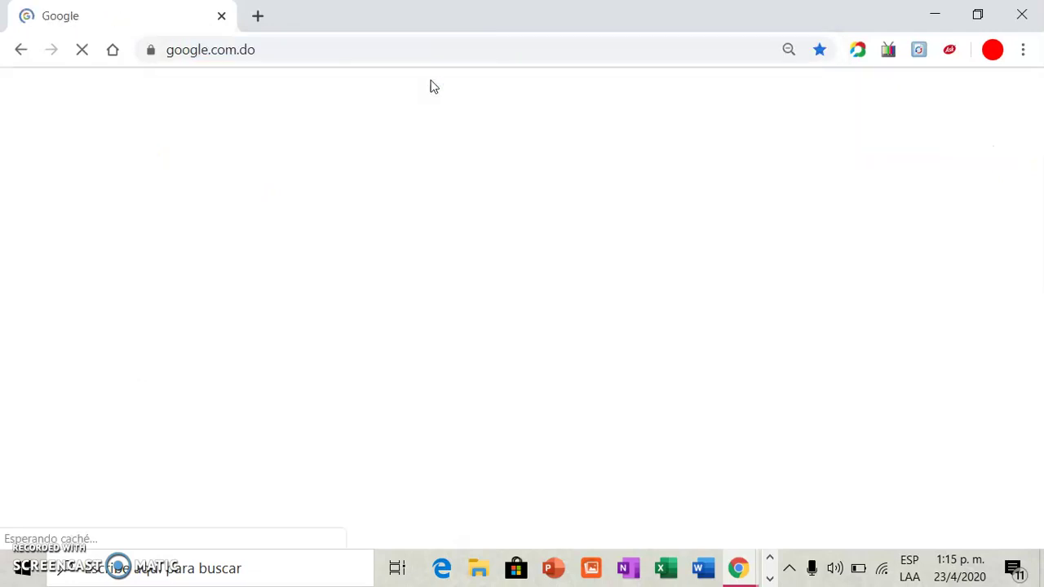
Search Google for "blogger" and open the Blogger.com result.
left_click(479, 291)
type("blogg")
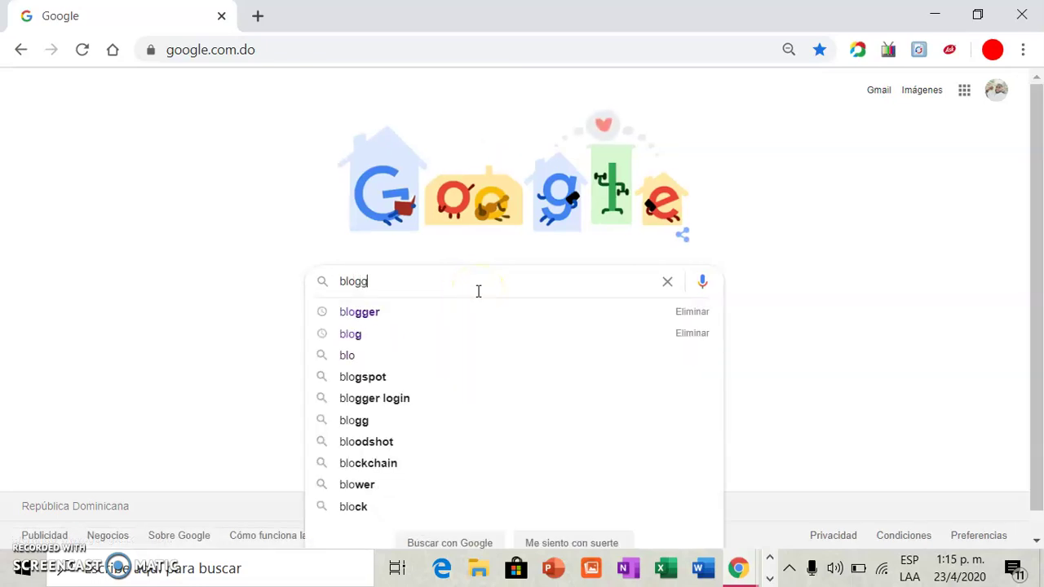
left_click(371, 313)
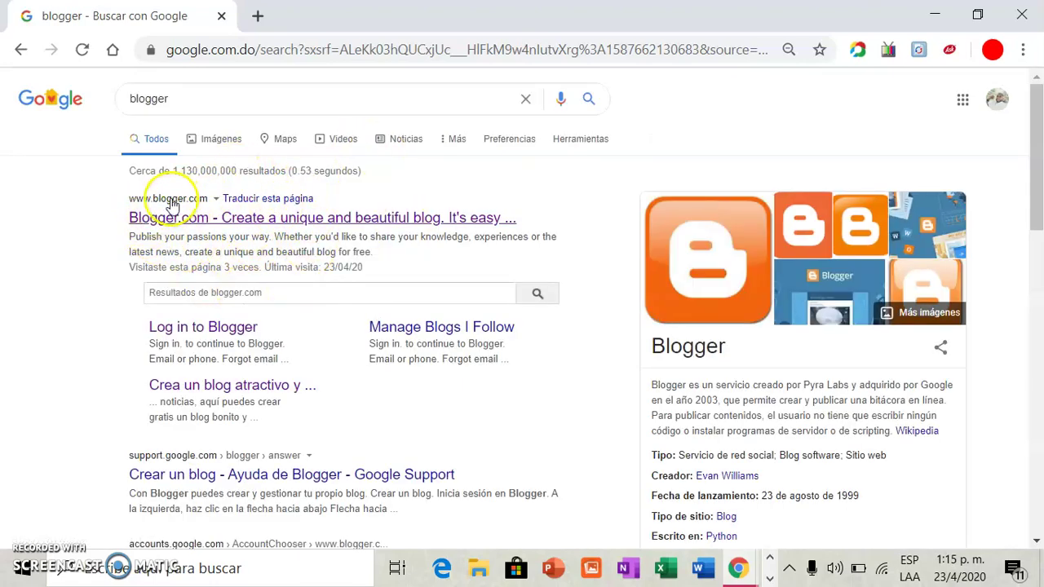
left_click(292, 221)
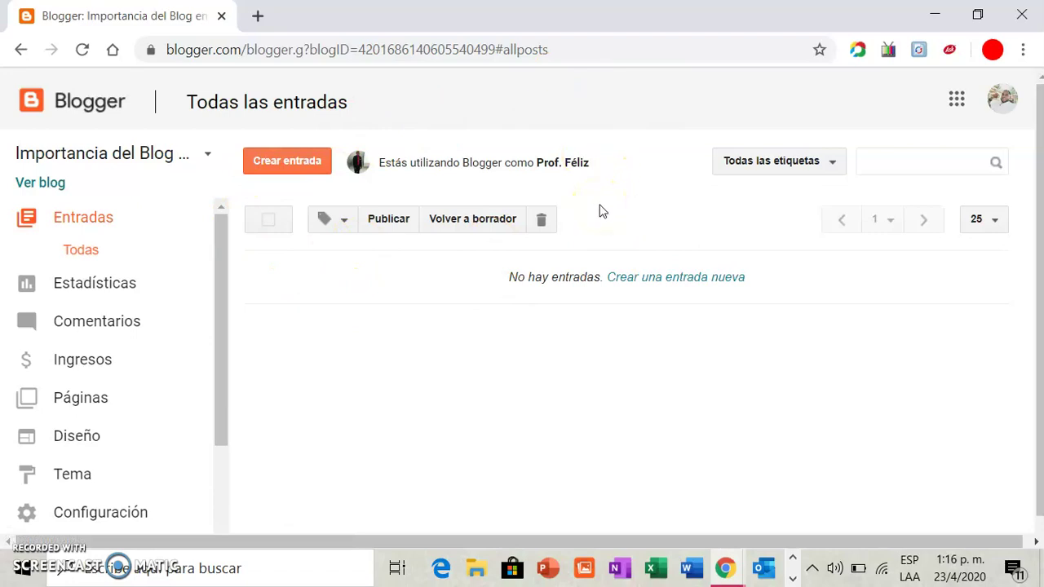
Start creating a new blog and enter the author's full name as its title.
left_click(184, 153)
left_click(87, 299)
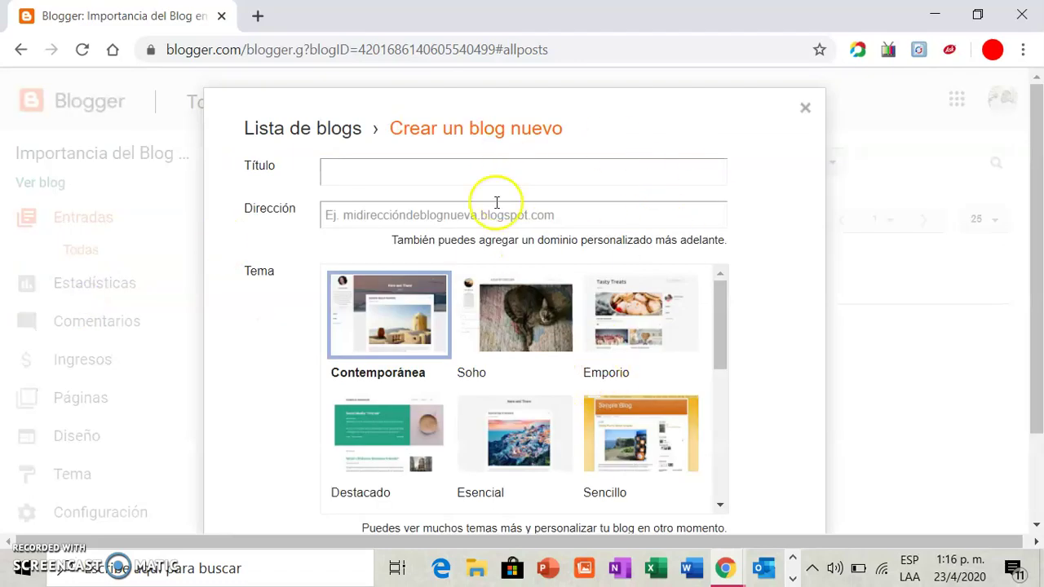
left_click(442, 170)
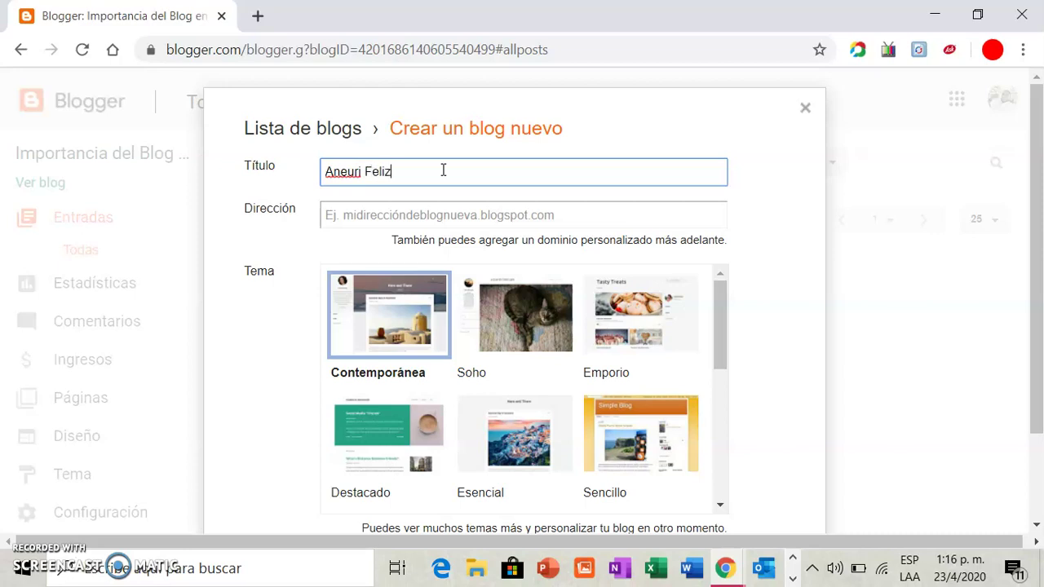
Set the new blog's address to Importanciablogenlaeducacion.blogspot.com.
left_click(437, 210)
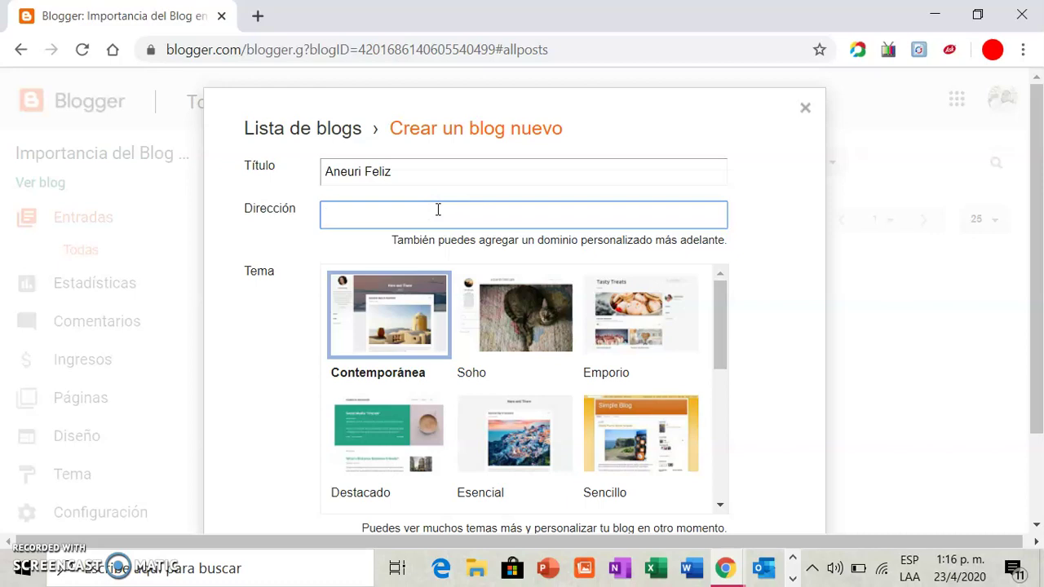
type("lp")
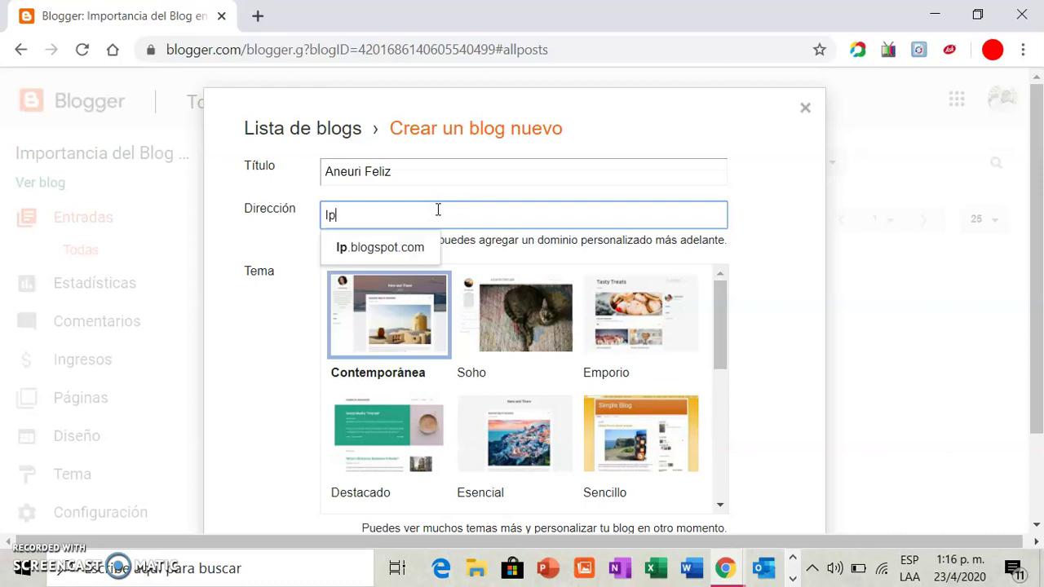
type("portanc")
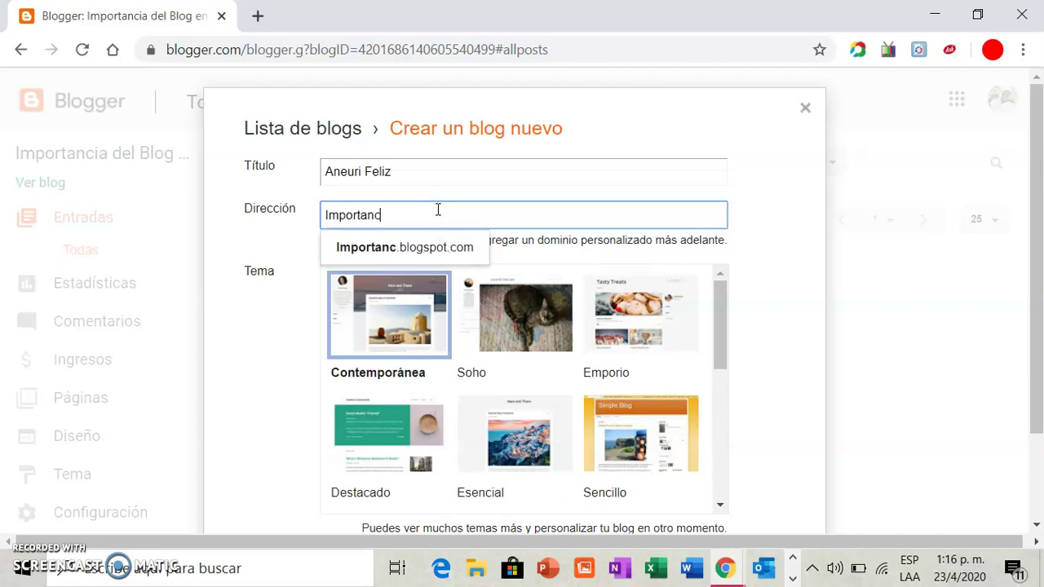
type("iablog")
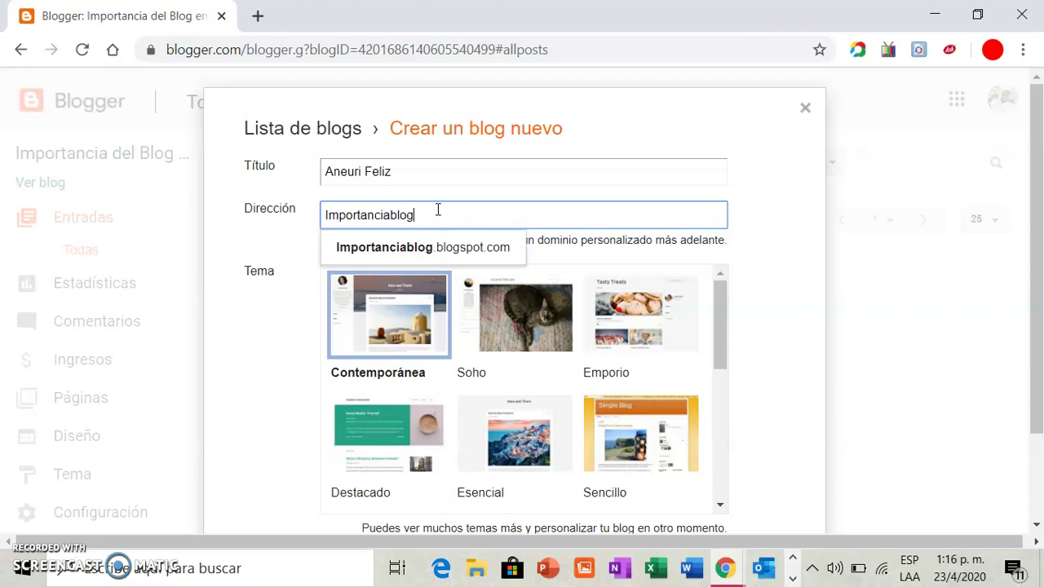
left_click(739, 241)
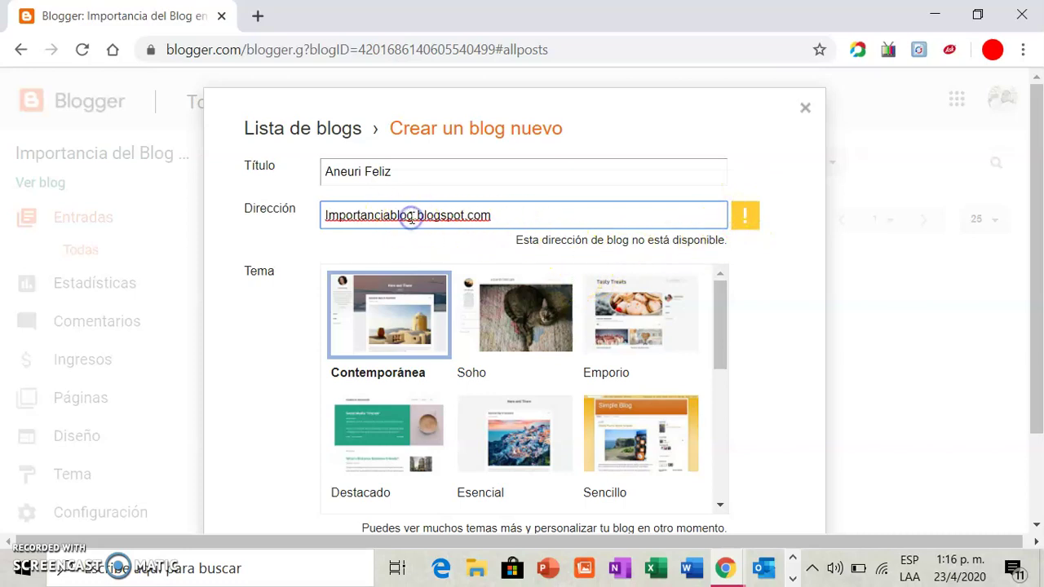
type("enlaeduc")
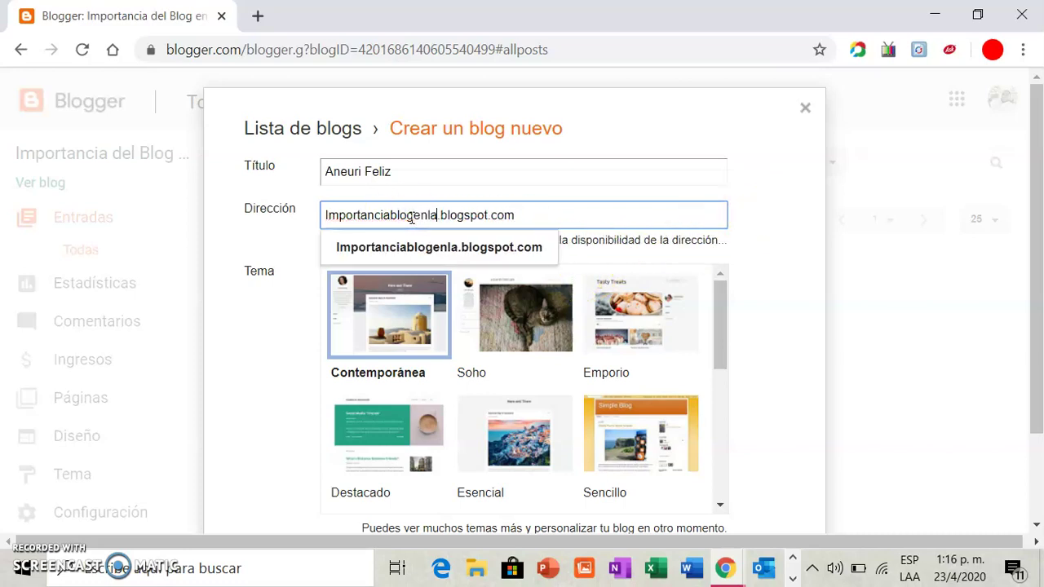
type("acion")
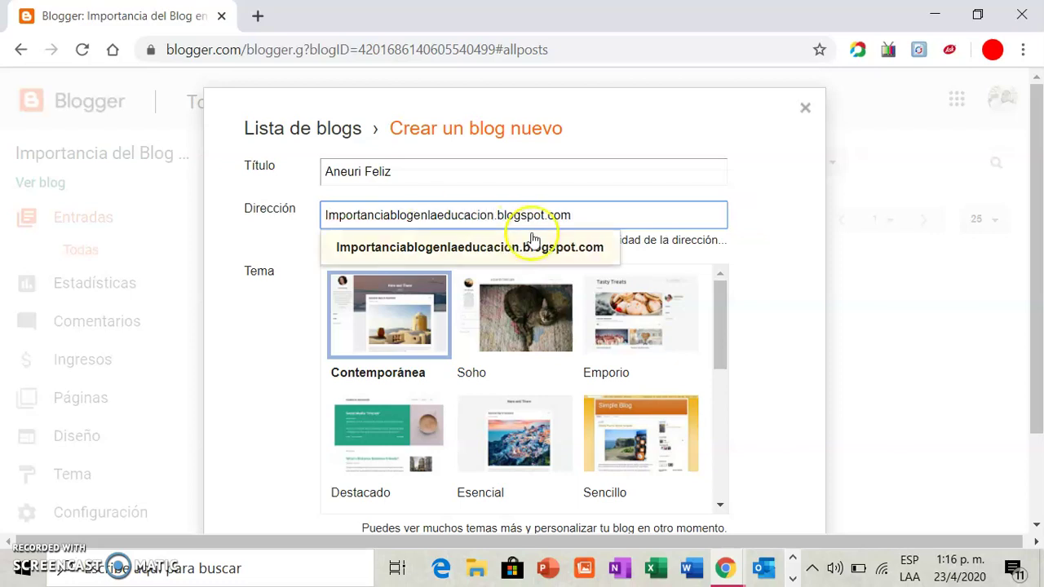
left_click(766, 237)
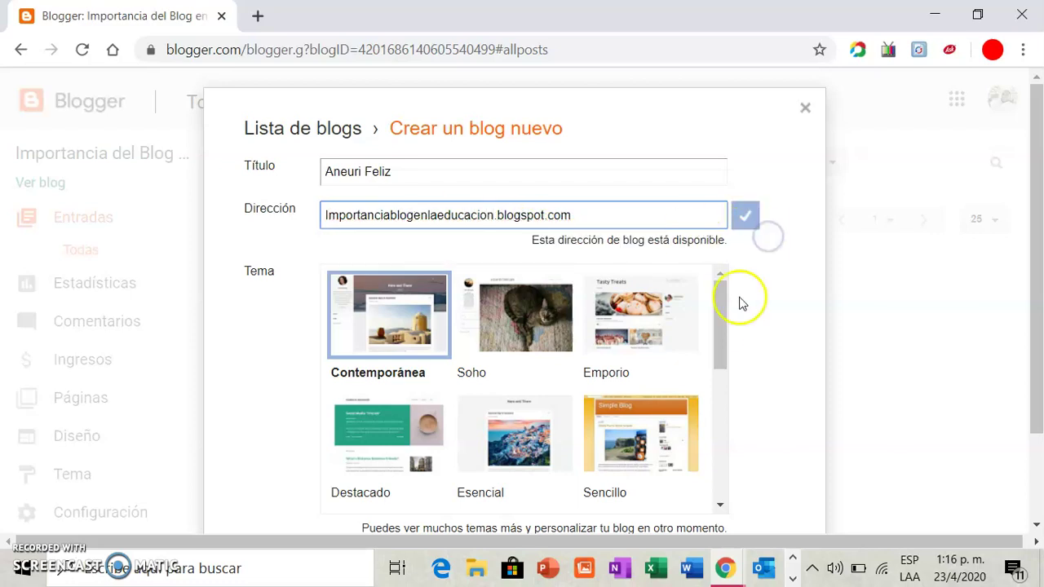
Choose the Vistas dinámicas theme and create the blog.
left_click_drag(722, 310, 726, 359)
left_click(416, 436)
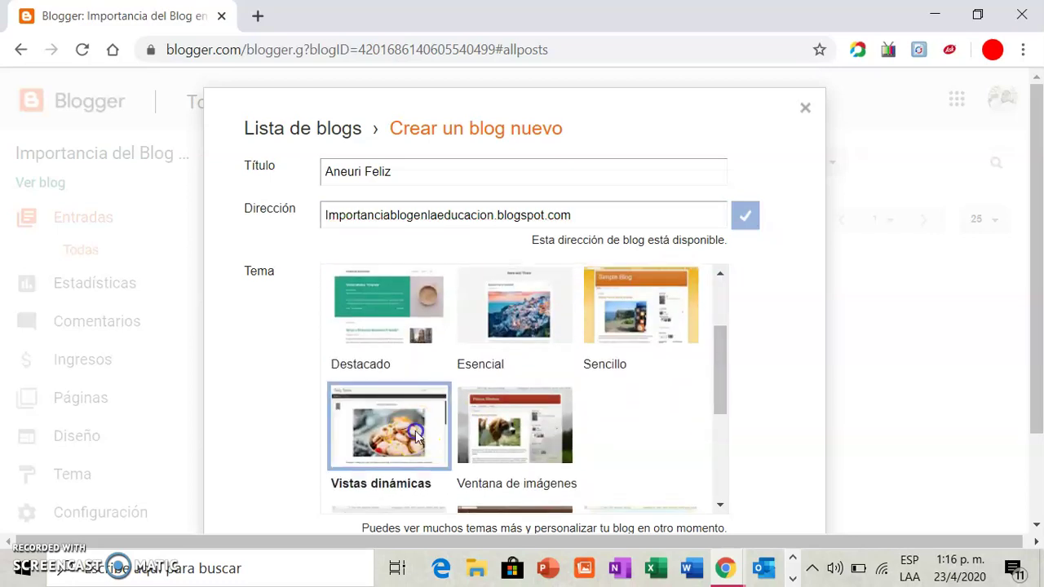
scroll(1034, 342, "down", 2)
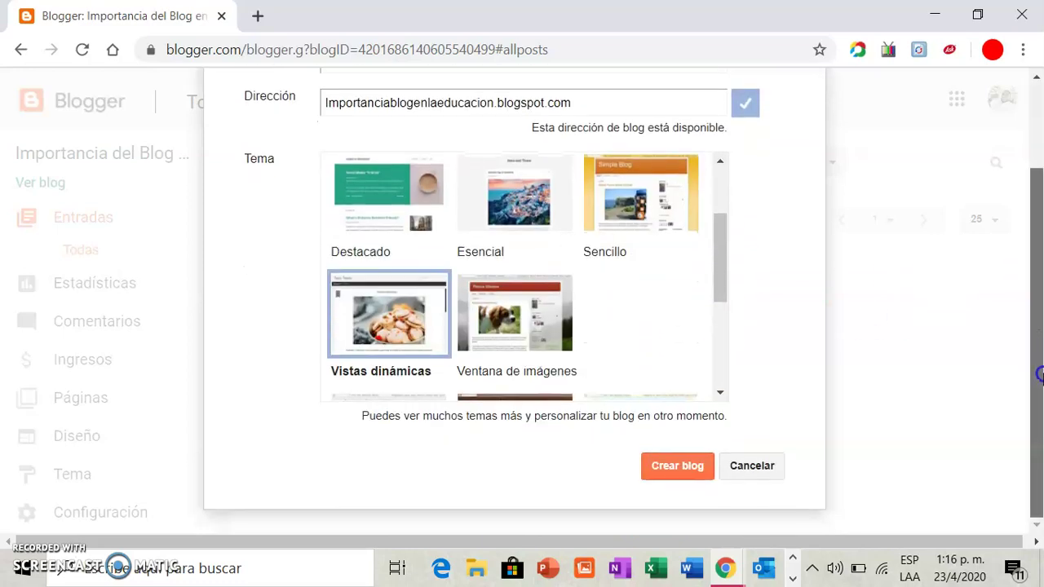
left_click(676, 471)
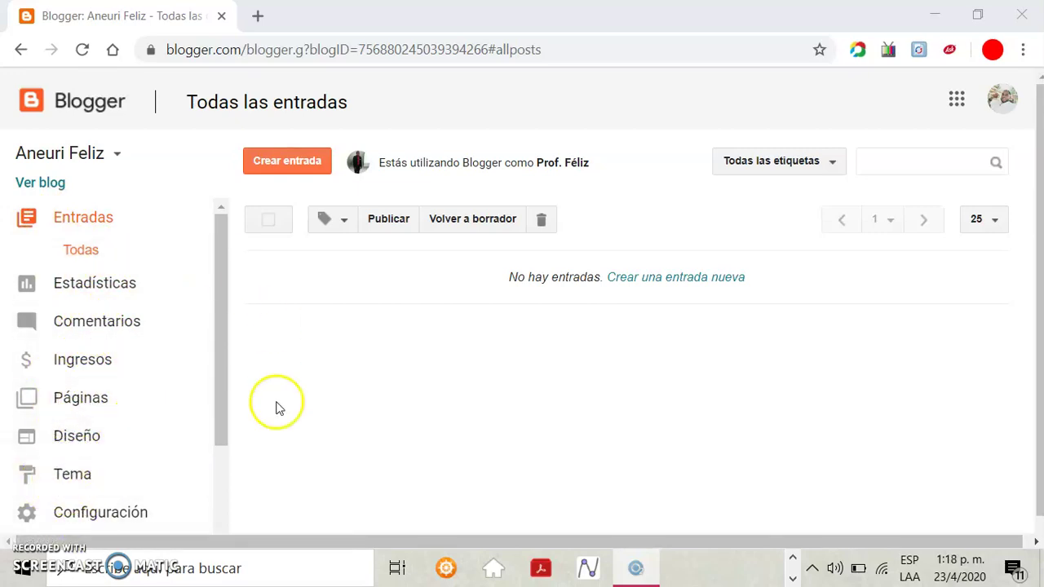
Create a new post in the blog and title it "Importancia Blog".
left_click(669, 279)
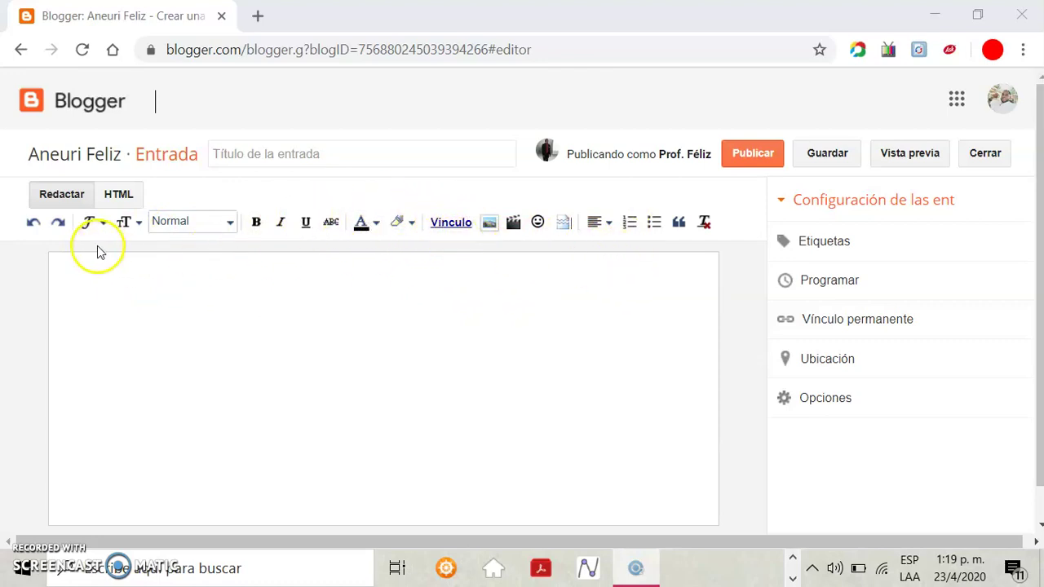
left_click(280, 155)
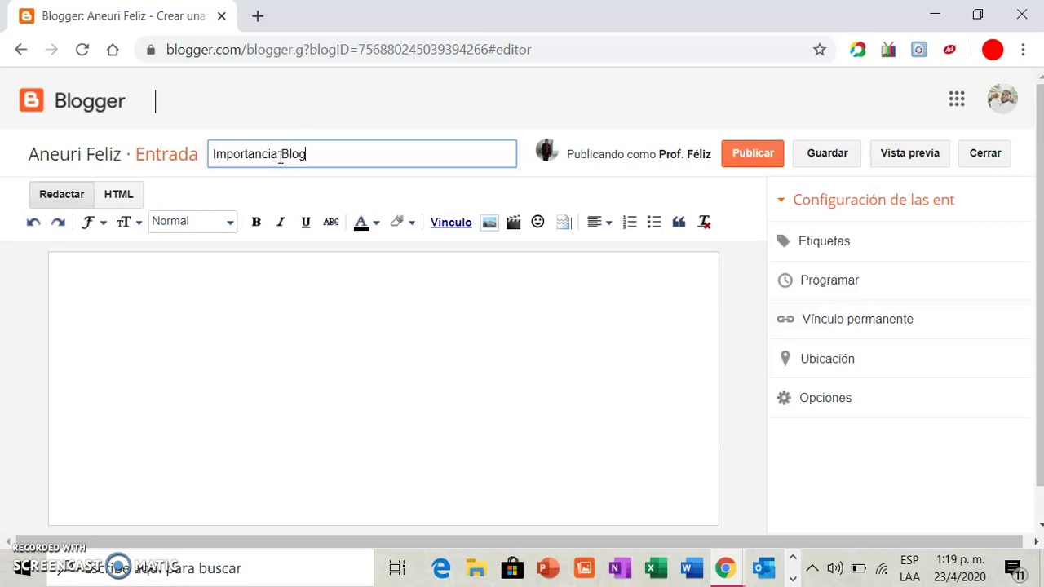
left_click(301, 300)
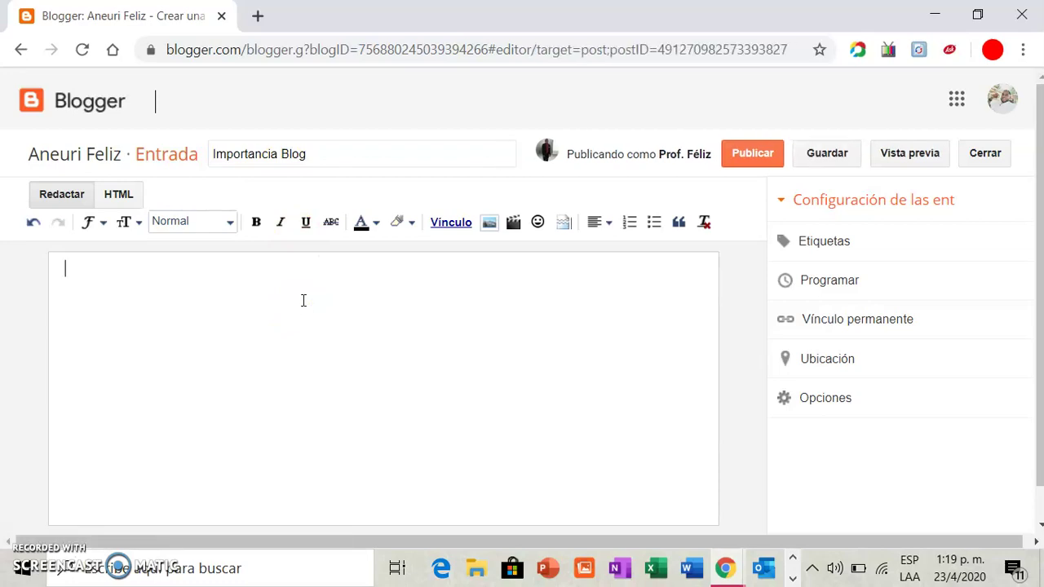
left_click(260, 12)
left_click(284, 50)
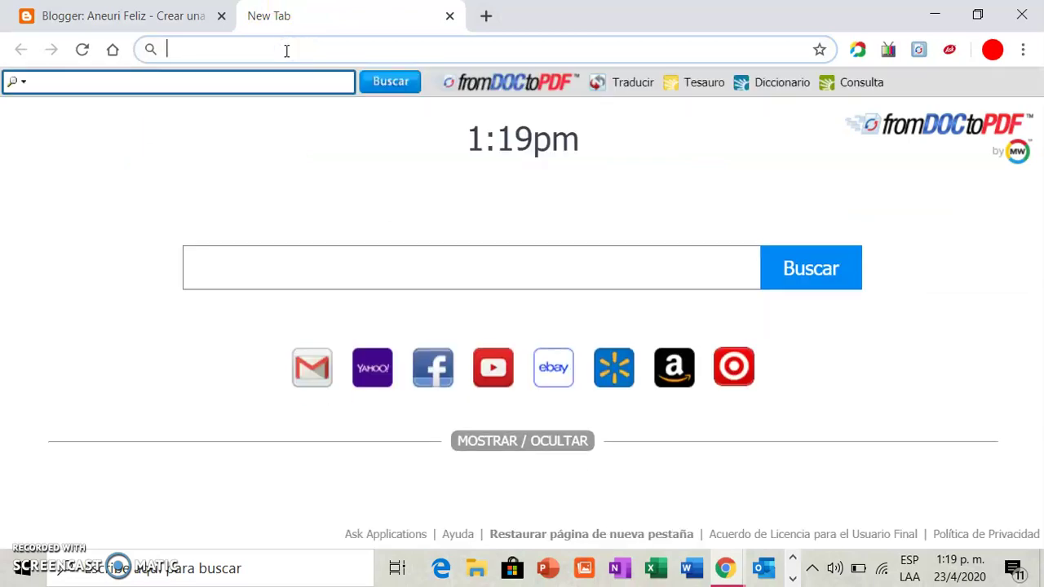
type("blog")
key("Return")
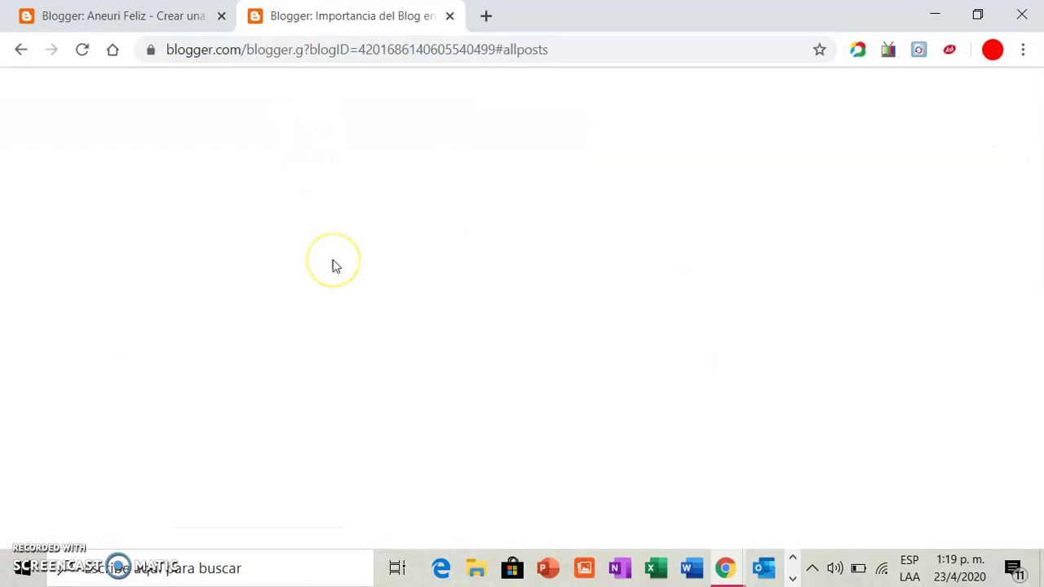
Replace the second Blogger tab with a new one and search Google there for "importancia del blog".
left_click(486, 16)
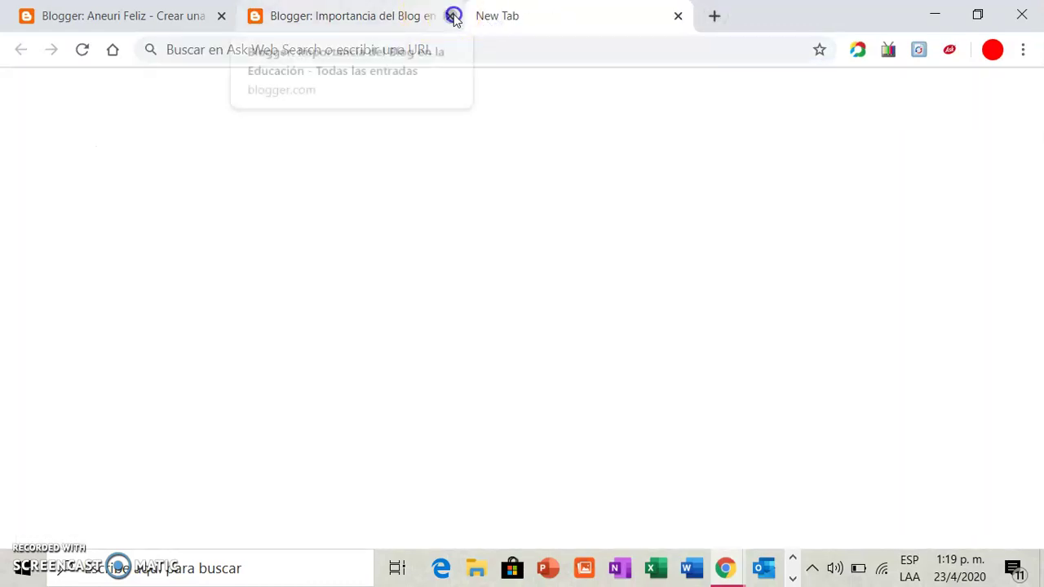
left_click(449, 16)
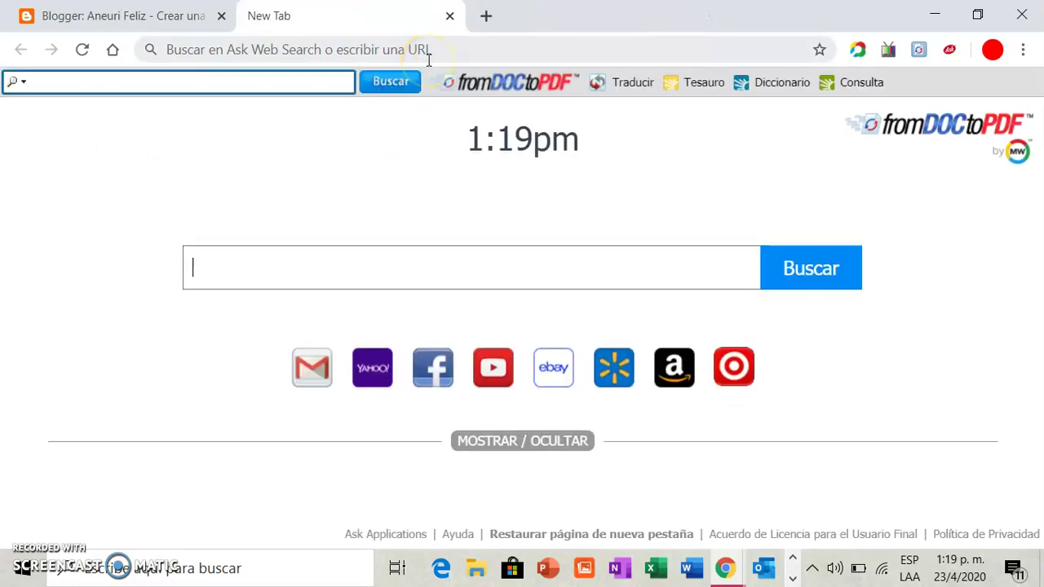
left_click(431, 279)
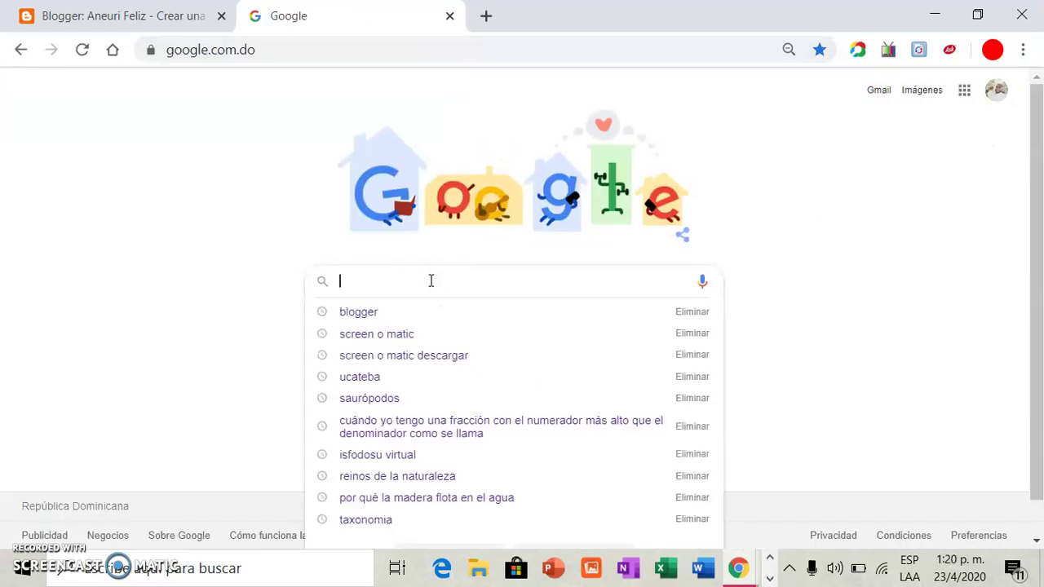
type("importancia del blog")
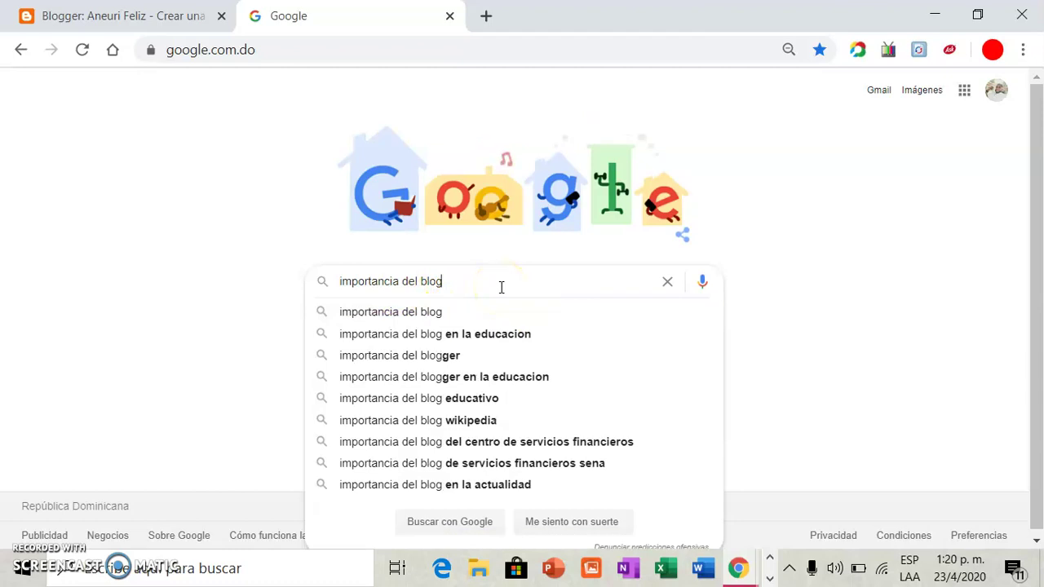
key("Return")
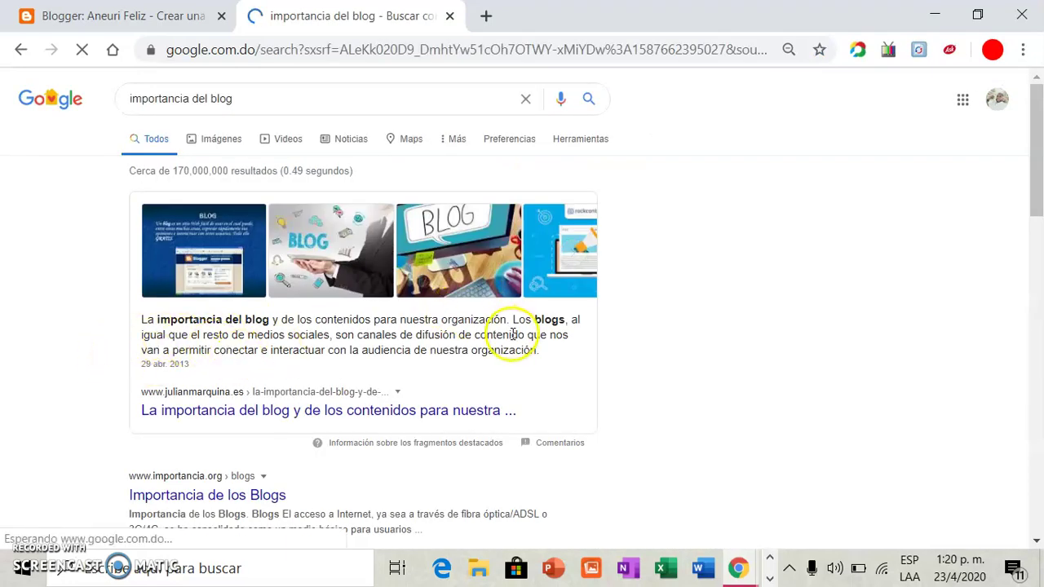
Copy the whole featured paragraph about the importance of blogs from the search results.
left_click_drag(546, 339, 359, 349)
left_click_drag(539, 352, 174, 312)
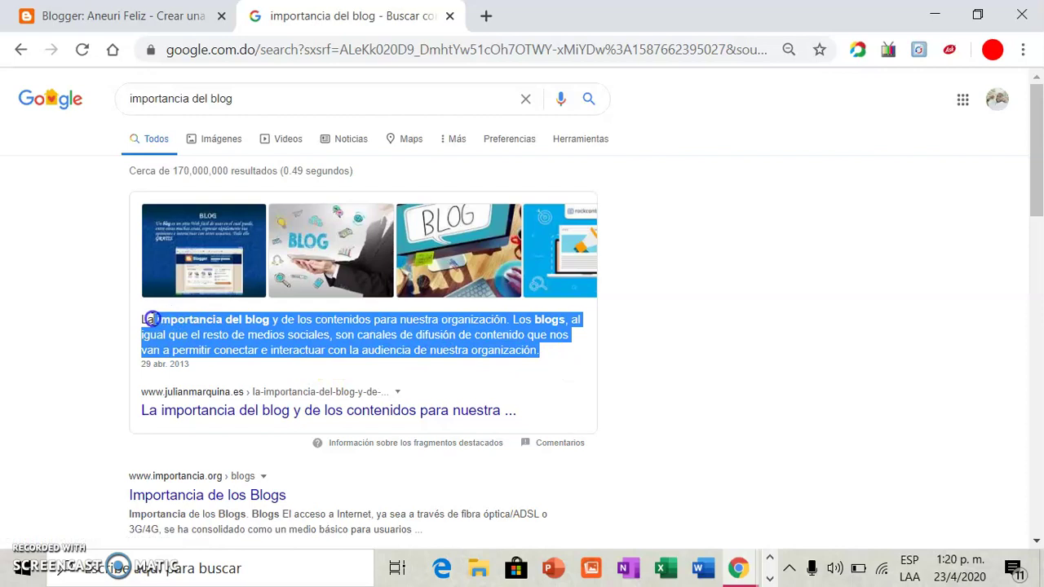
right_click(166, 320)
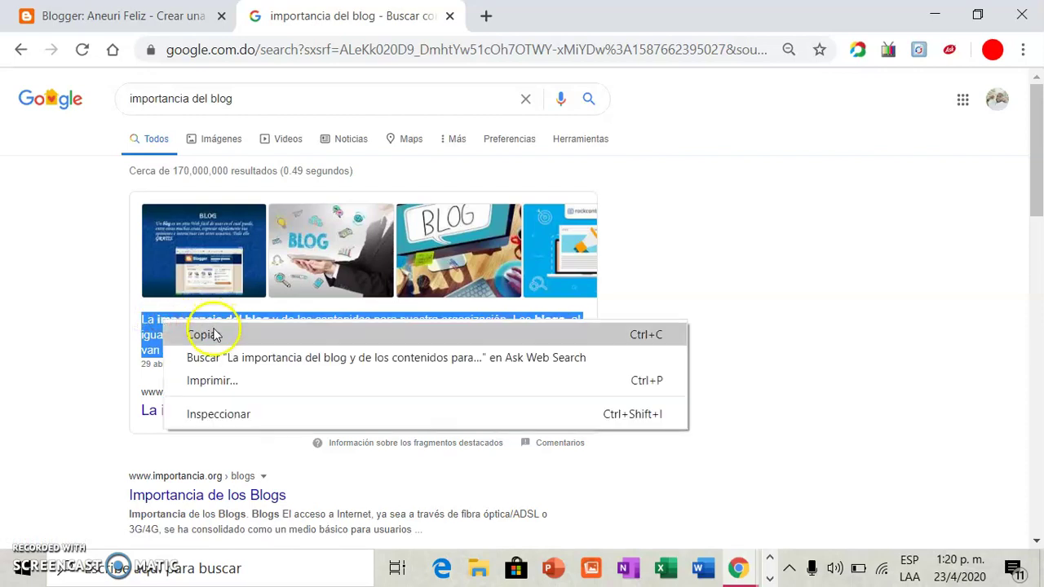
left_click(205, 332)
Paste the copied paragraph into the body of the "Importancia Blog" post.
left_click(147, 16)
right_click(228, 305)
left_click(287, 153)
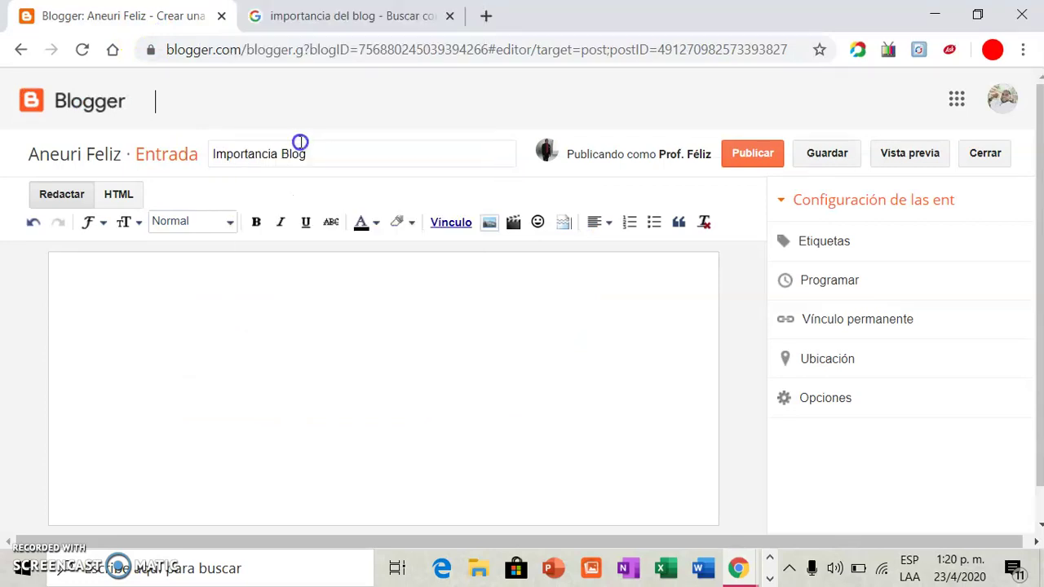
Make the entire pasted paragraph in the post body bold.
left_click_drag(564, 308, 57, 266)
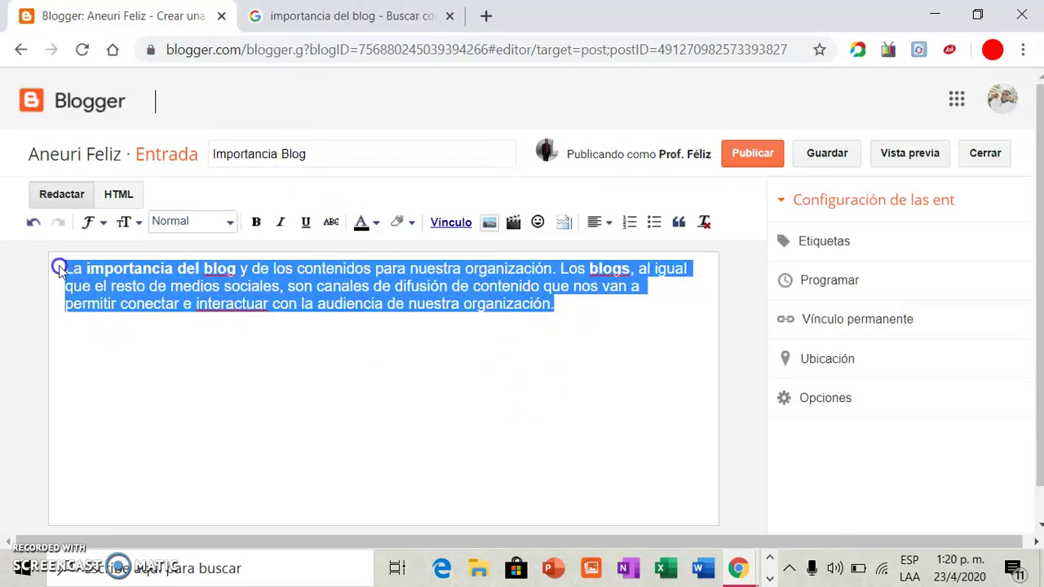
left_click(256, 224)
left_click(366, 366)
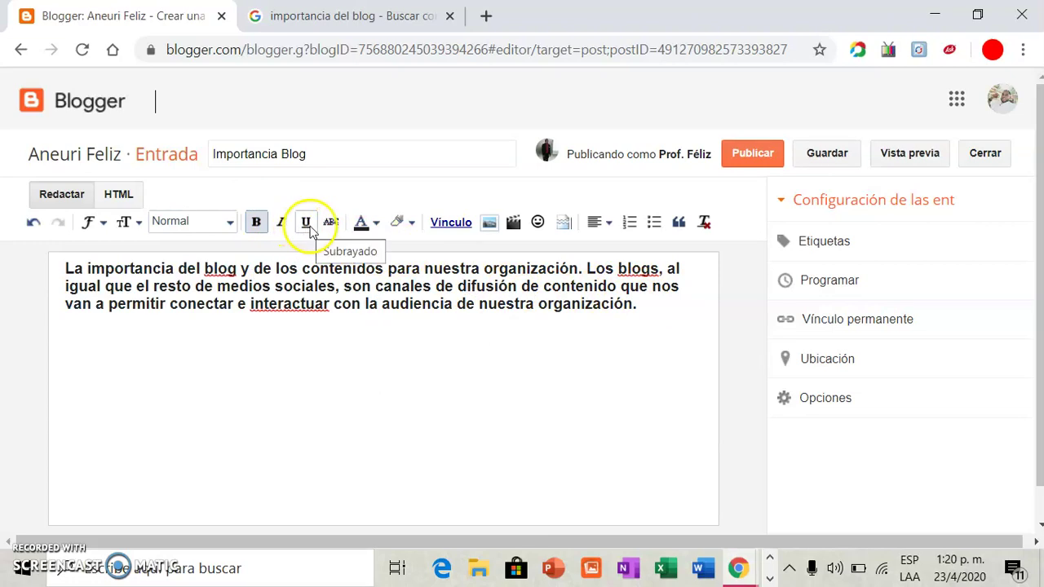
Make the entire paragraph in the post body italic and underlined.
left_click_drag(636, 304, 63, 273)
left_click(278, 223)
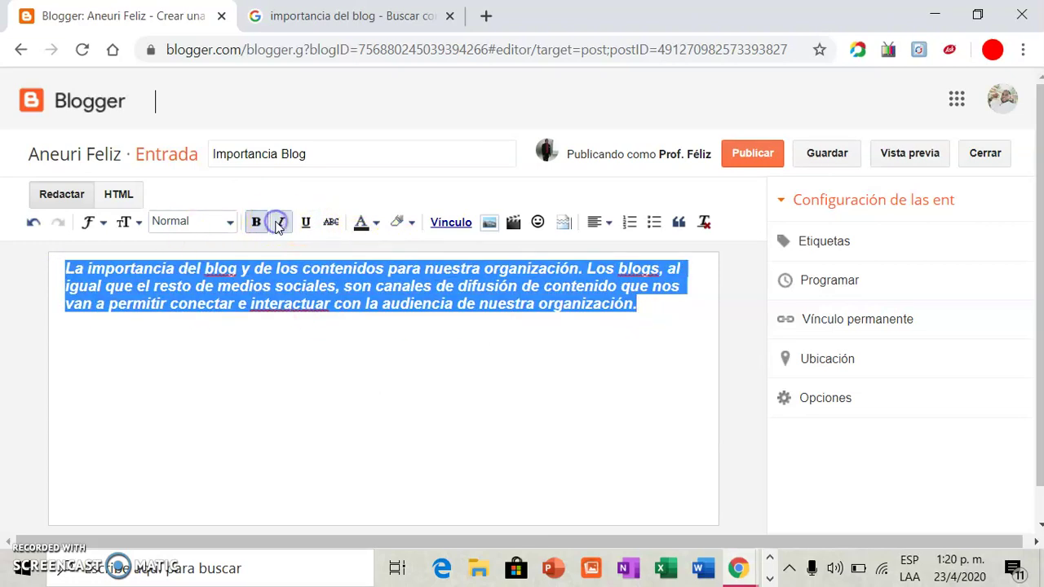
left_click(304, 223)
left_click(357, 365)
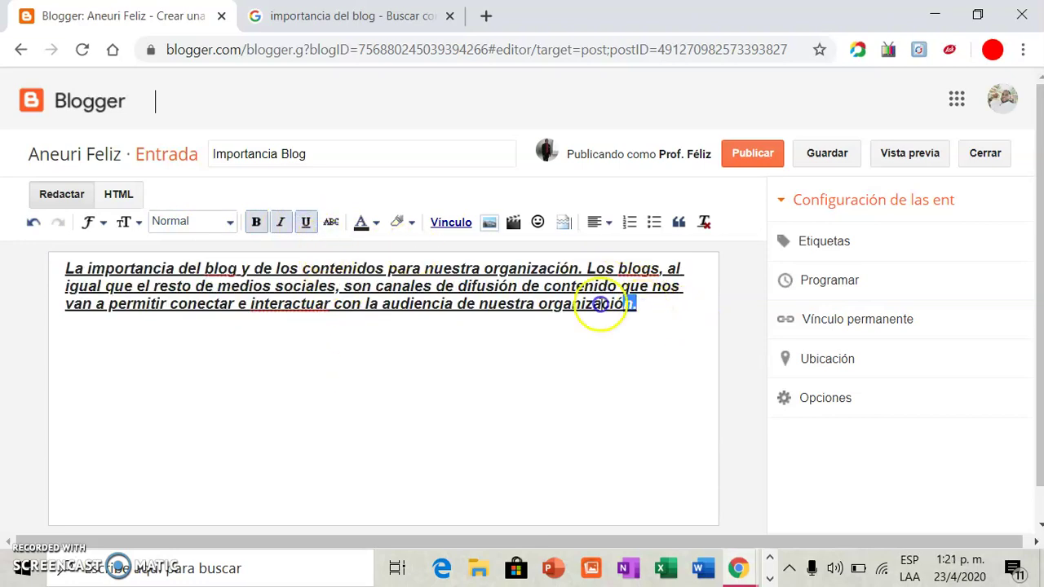
Remove the bold, underline and italic formatting from the entire paragraph in the post body.
left_click_drag(639, 303, 144, 274)
left_click(255, 222)
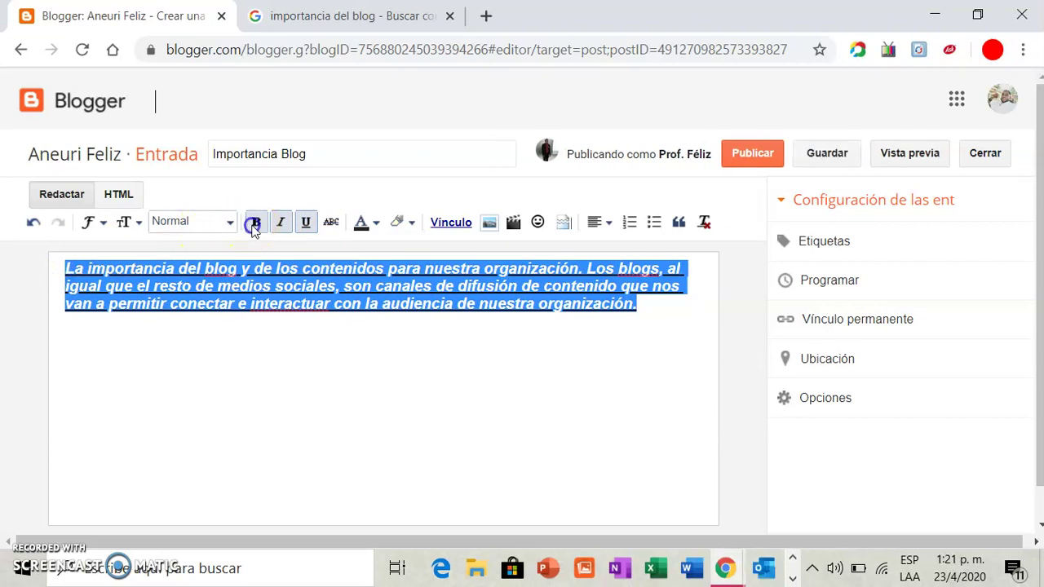
left_click(303, 222)
left_click(282, 221)
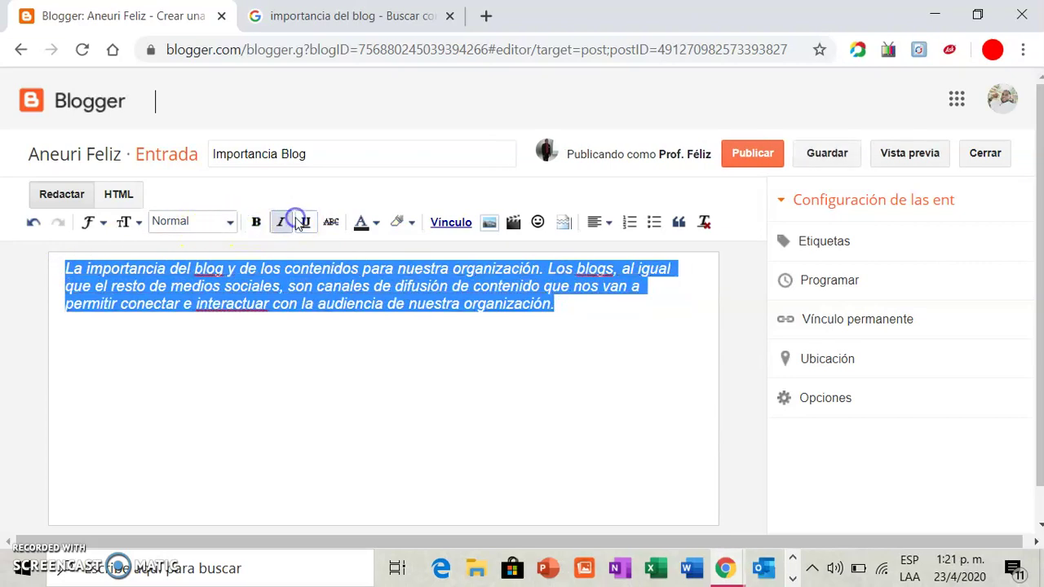
left_click(410, 341)
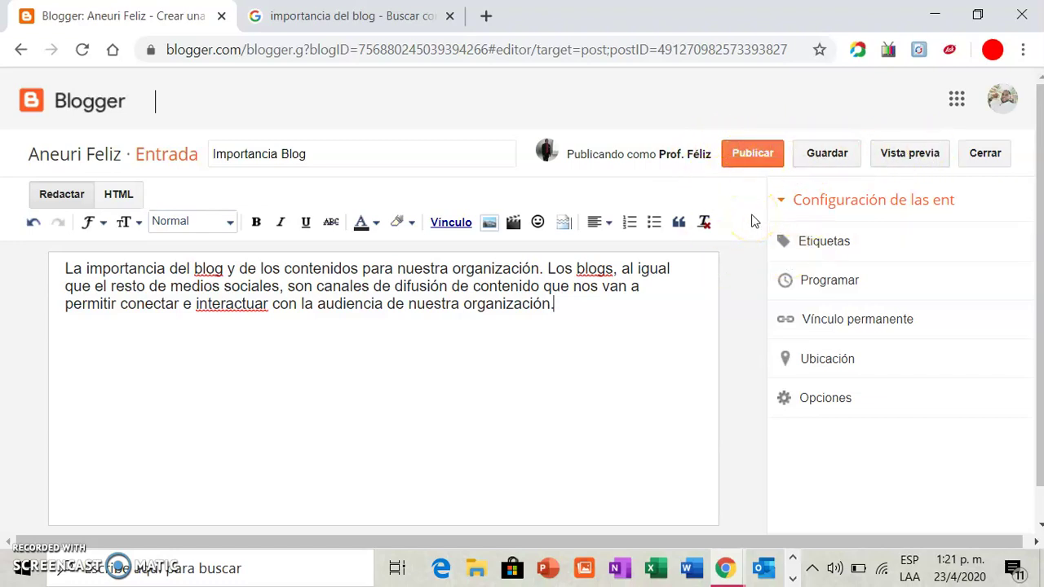
Preview the "Importancia Blog" post in a separate tab, then close the preview and publish the post.
left_click(907, 152)
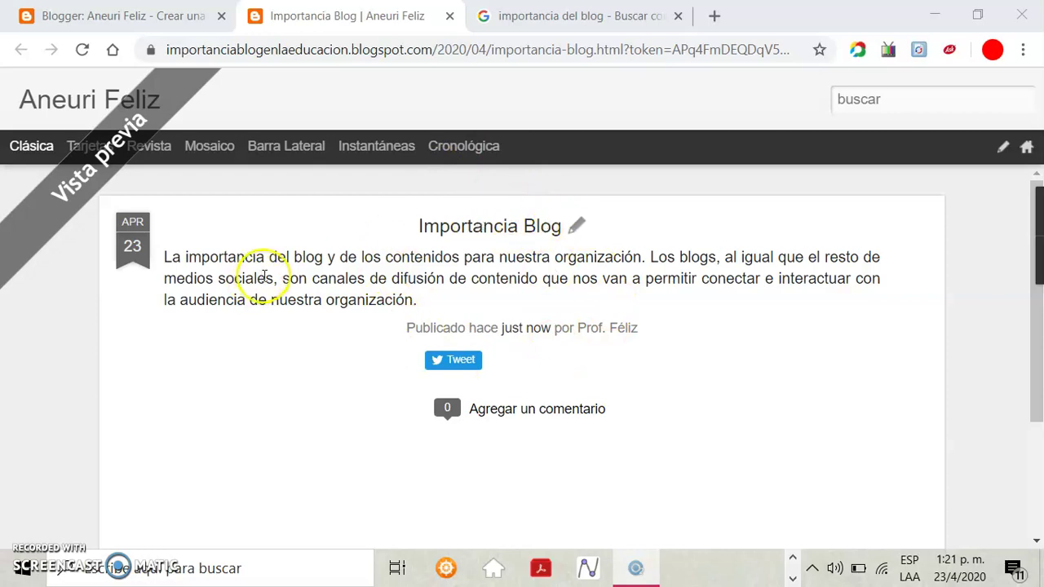
left_click(449, 16)
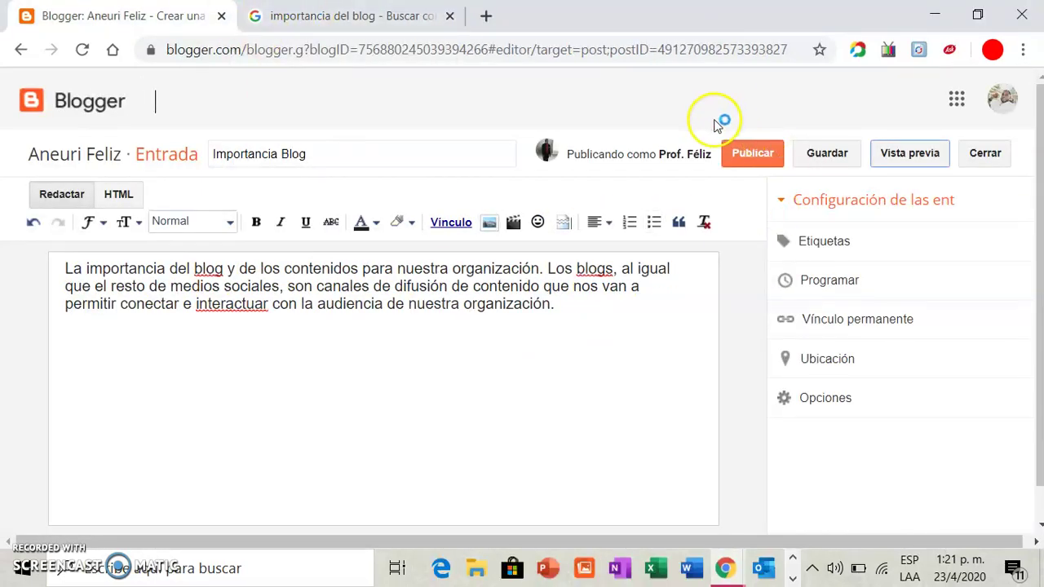
left_click(738, 160)
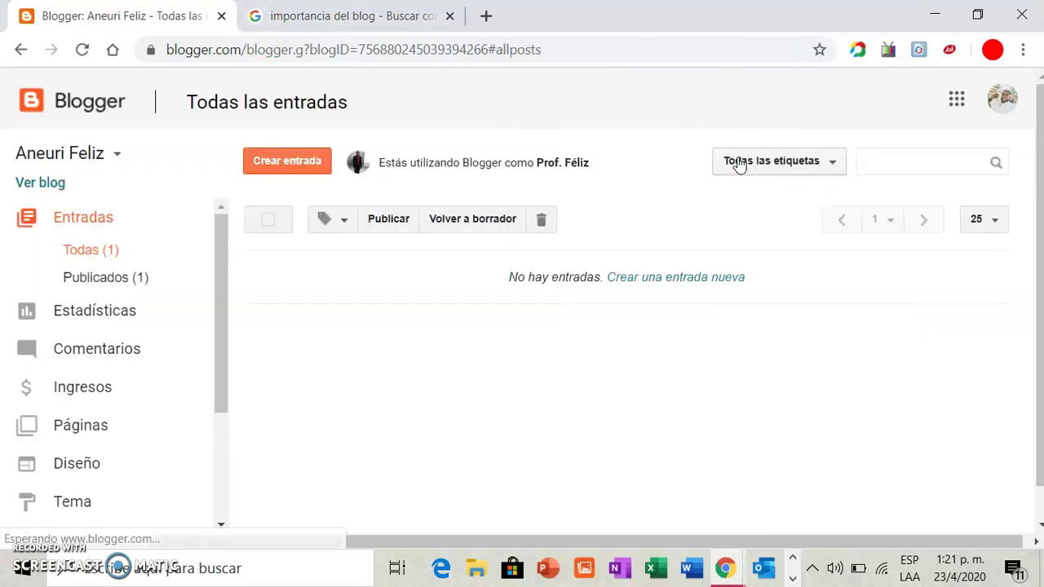
mouse_move(361, 285)
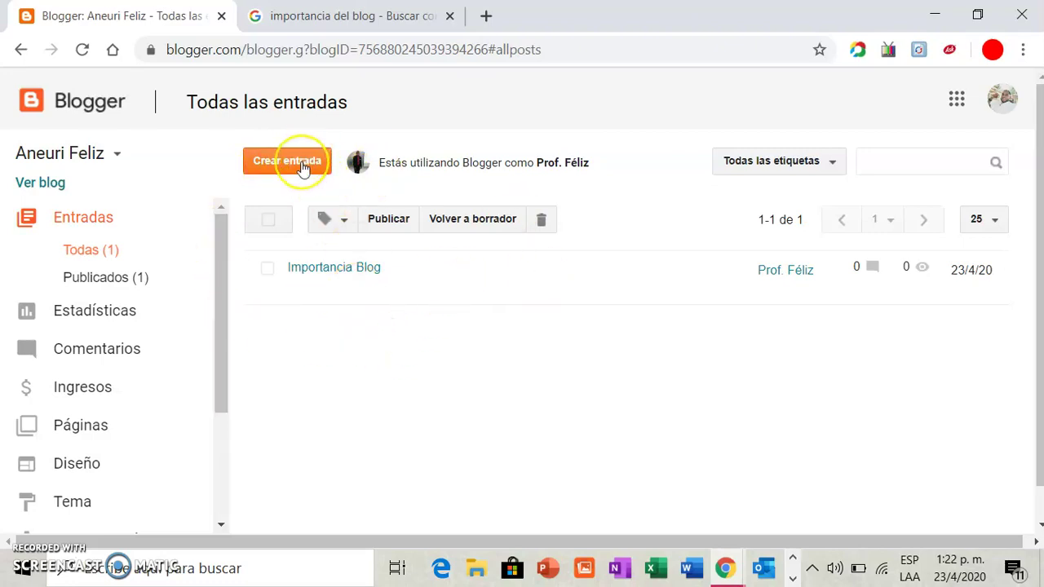
Look at the blog's theme and pages sections and return to the list of all posts.
left_click(90, 499)
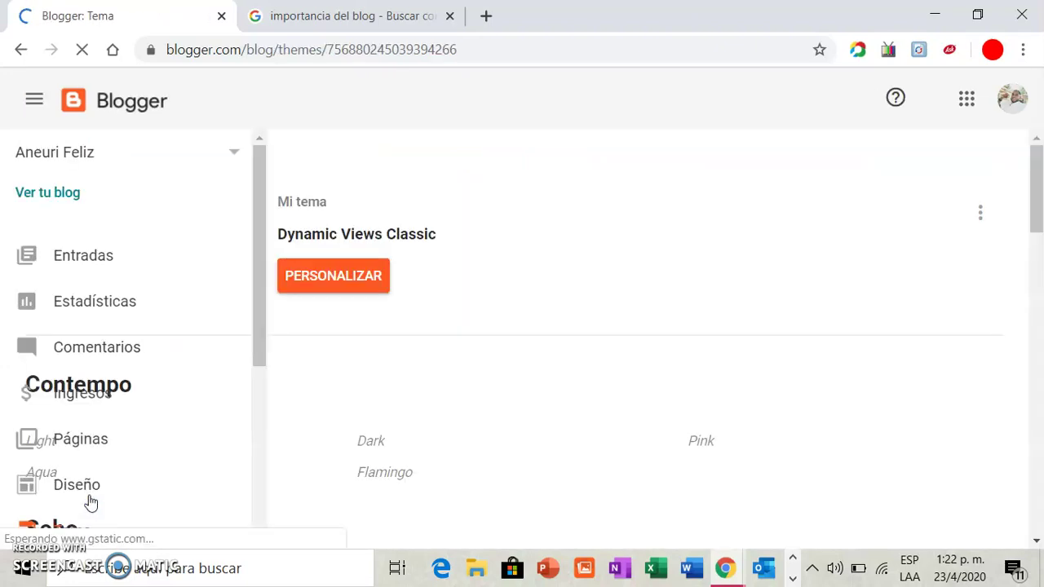
left_click(356, 432)
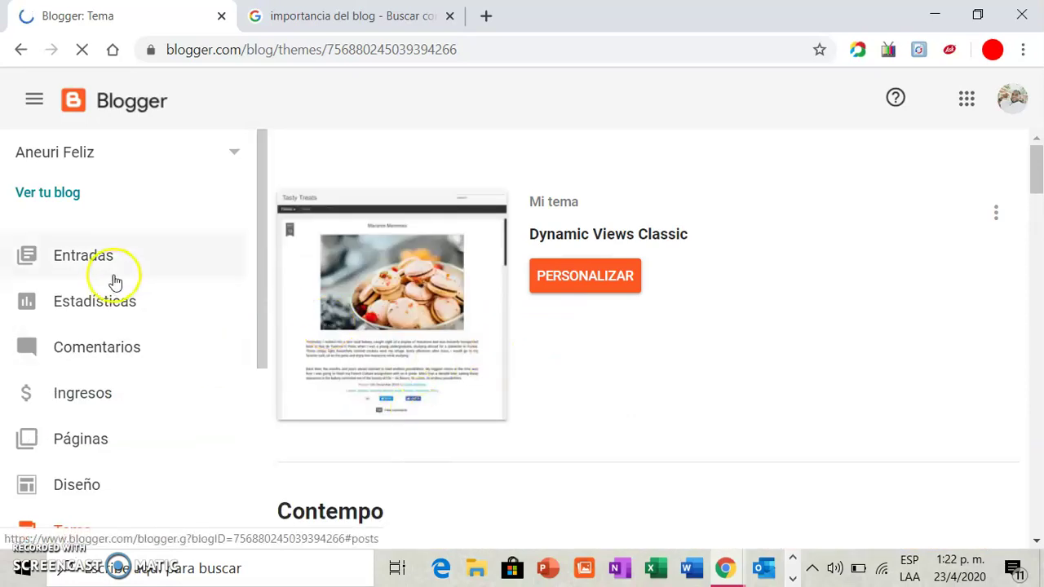
left_click(97, 447)
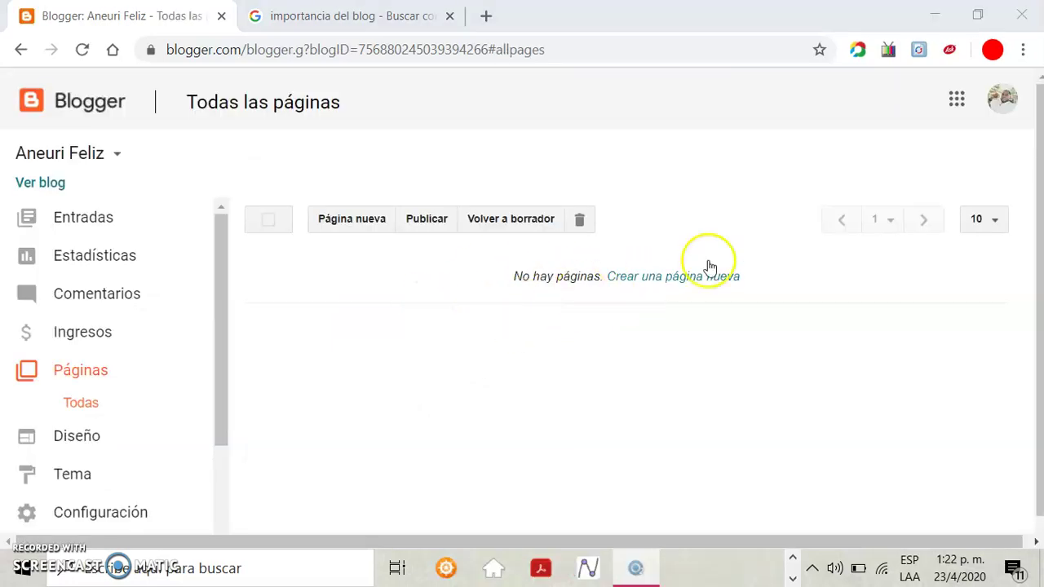
left_click(79, 227)
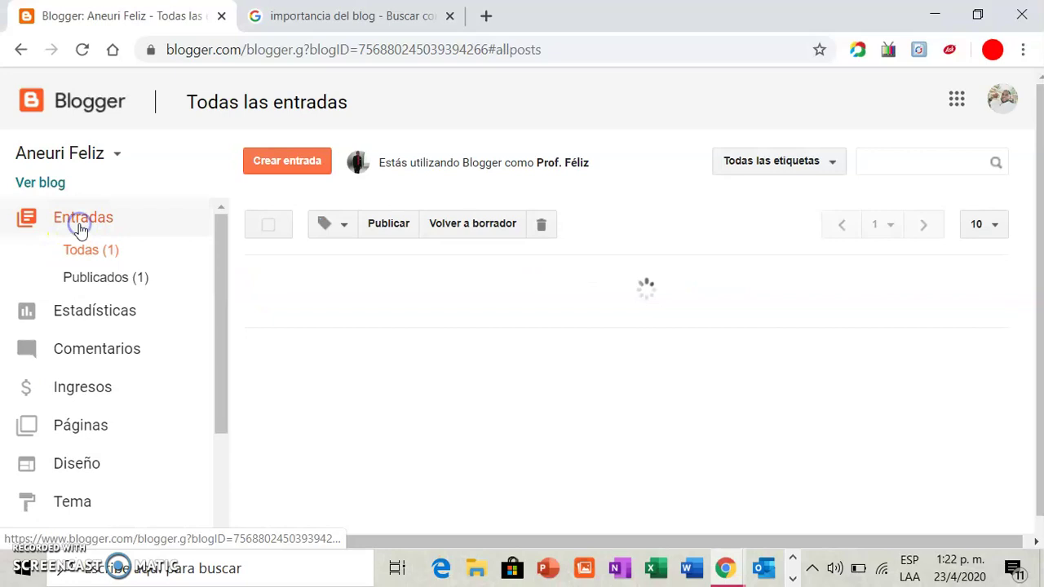